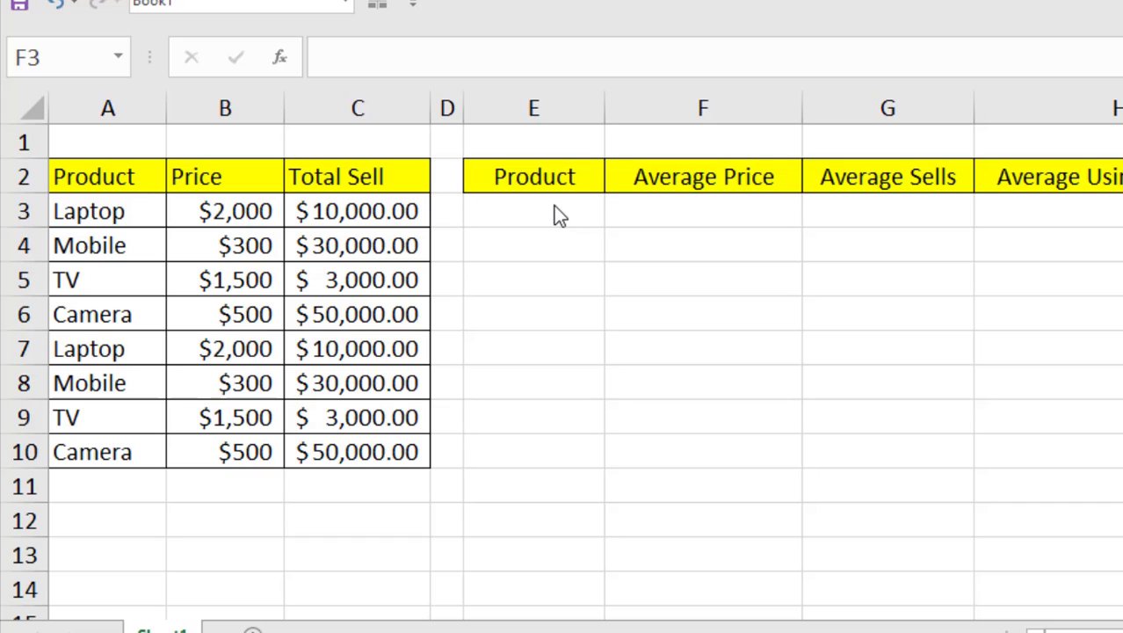
Step: Enter =AVERAGEIF(A3:A10,E3,C3:C10) in G3 to average Total Sell for E3's product
{"action": "left_click", "coordinate": [902, 215]}
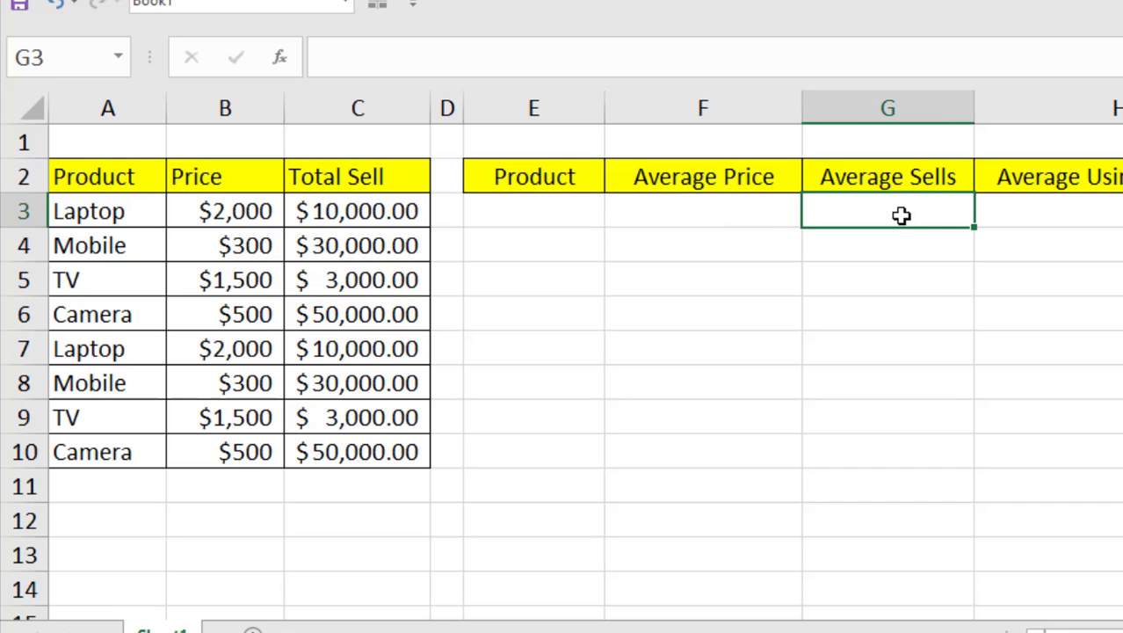
{"action": "type", "text": "="}
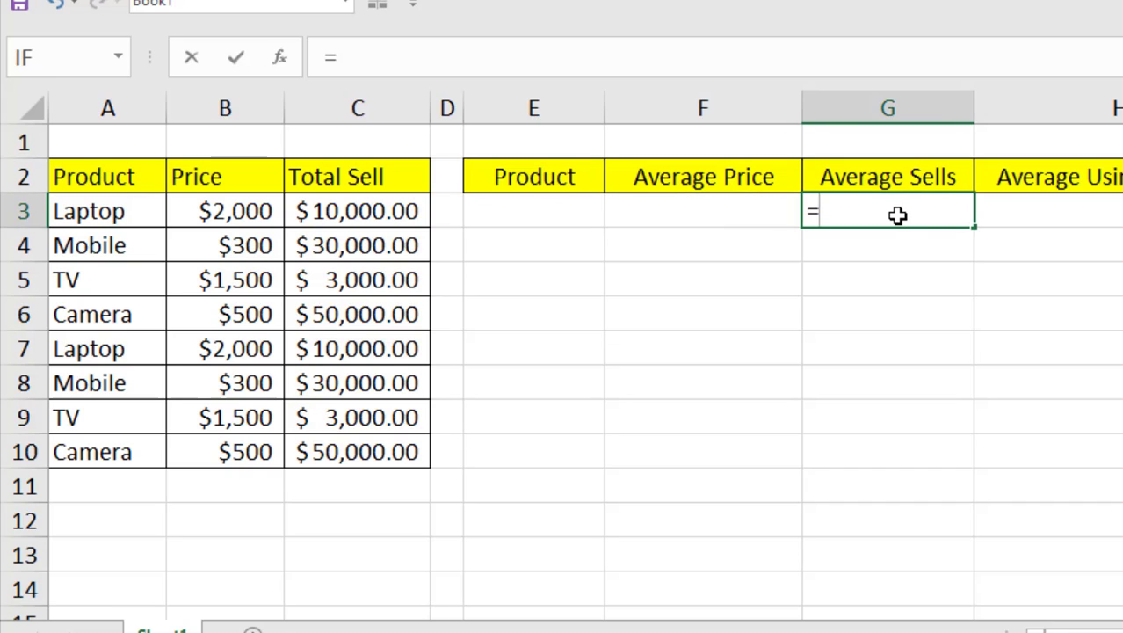
{"action": "type", "text": "avera"}
{"action": "left_click", "coordinate": [888, 284]}
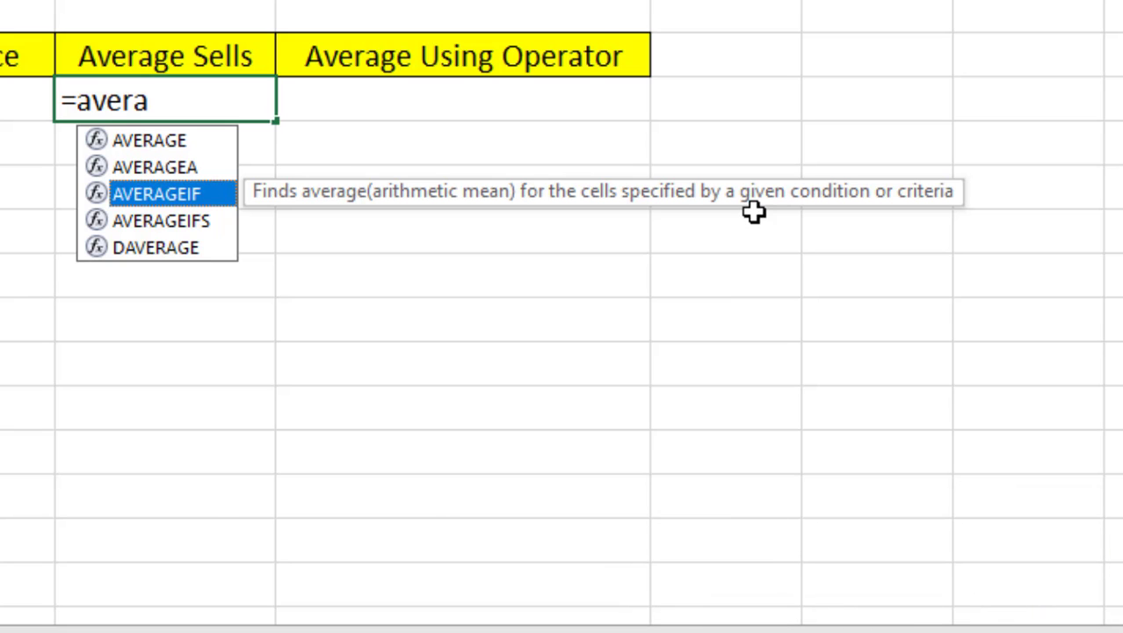
{"action": "double_click", "coordinate": [186, 194]}
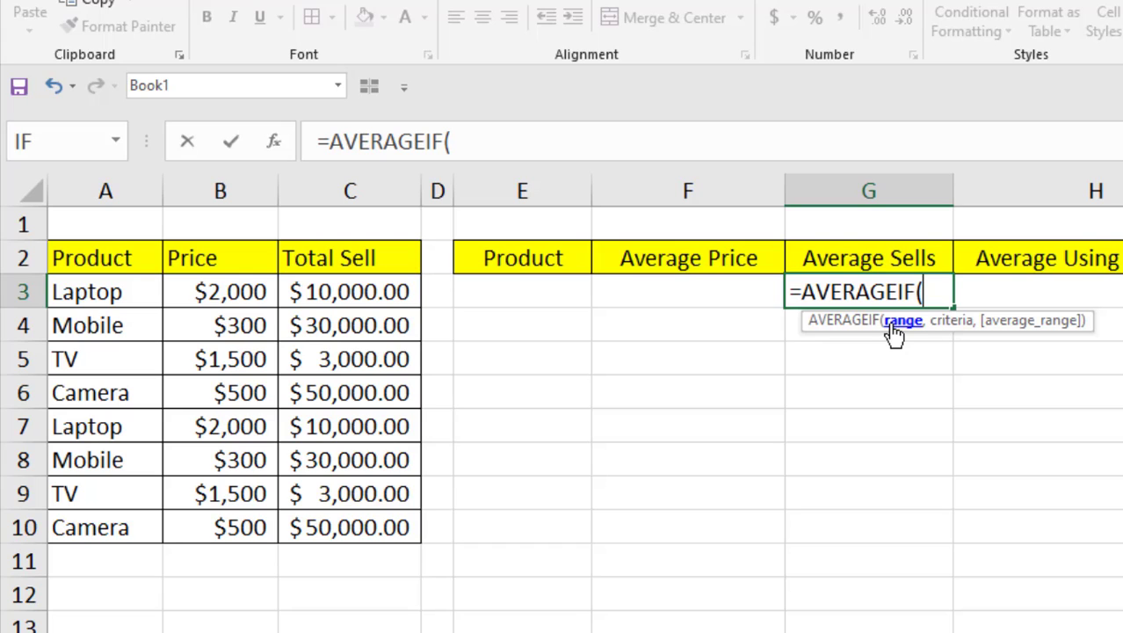
{"action": "left_click_drag", "start_coordinate": [130, 293], "coordinate": [138, 515]}
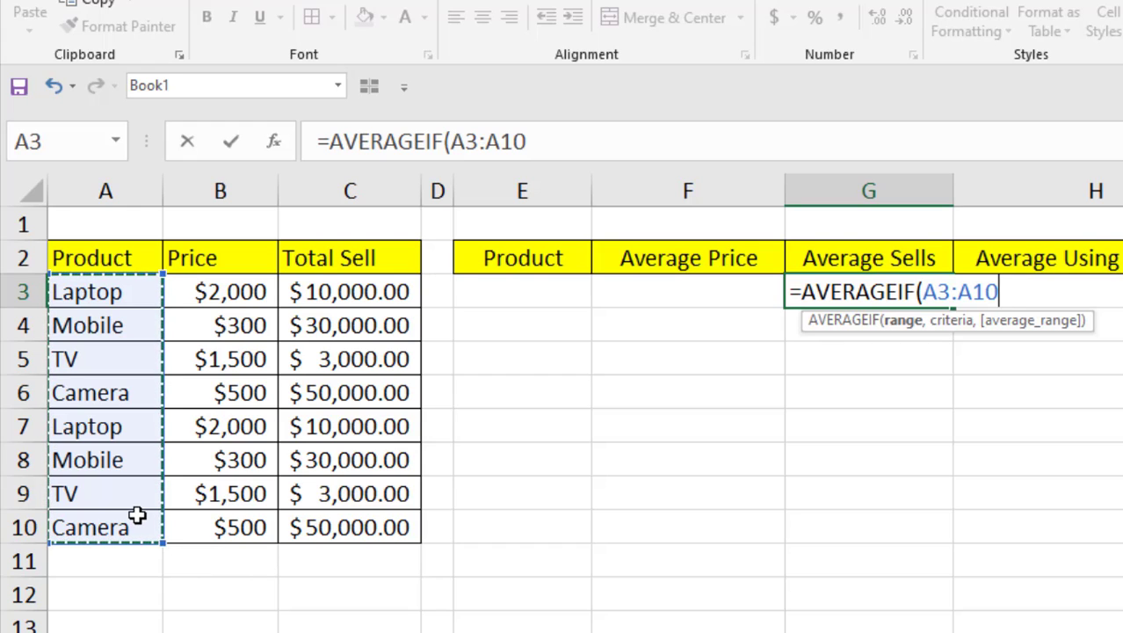
{"action": "type", "text": ","}
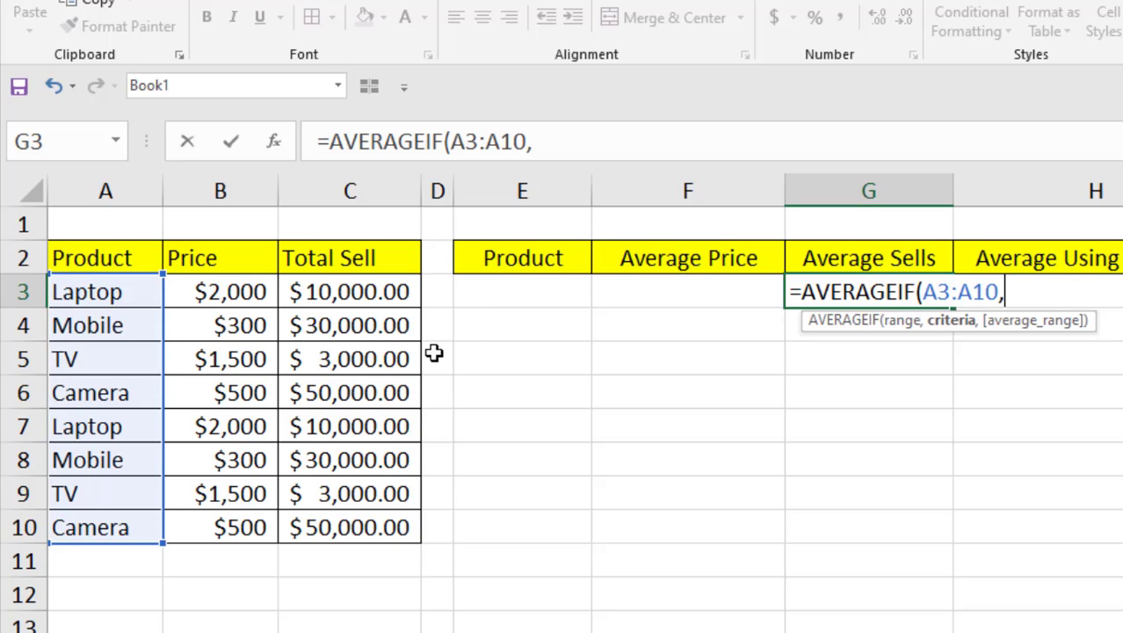
{"action": "left_click", "coordinate": [541, 283]}
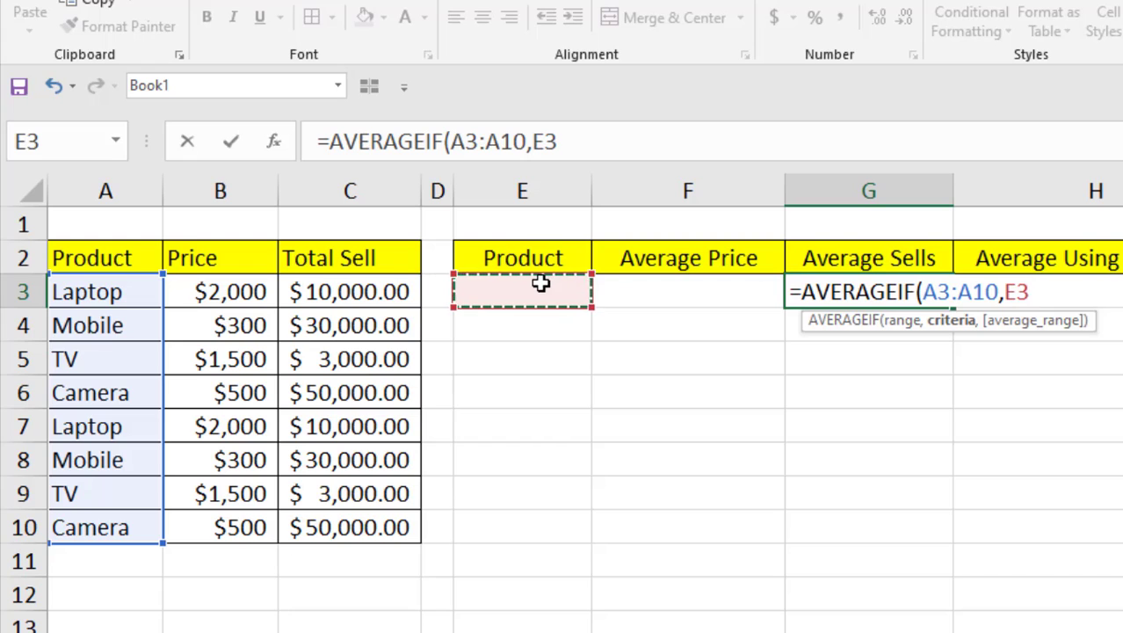
{"action": "type", "text": ","}
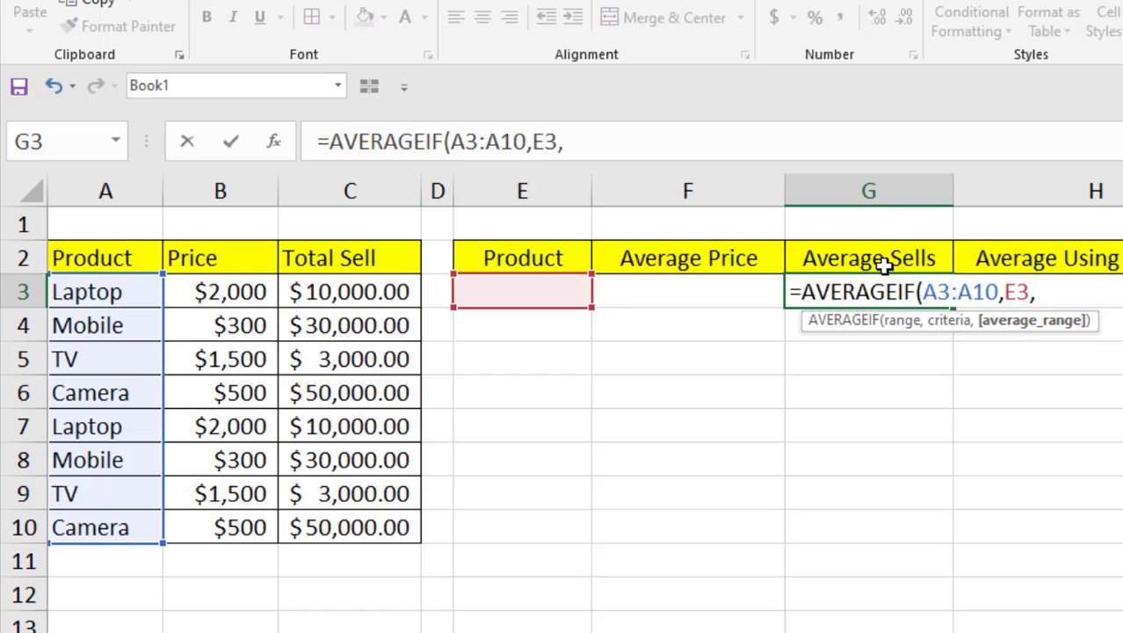
{"action": "left_click_drag", "start_coordinate": [299, 290], "coordinate": [360, 522]}
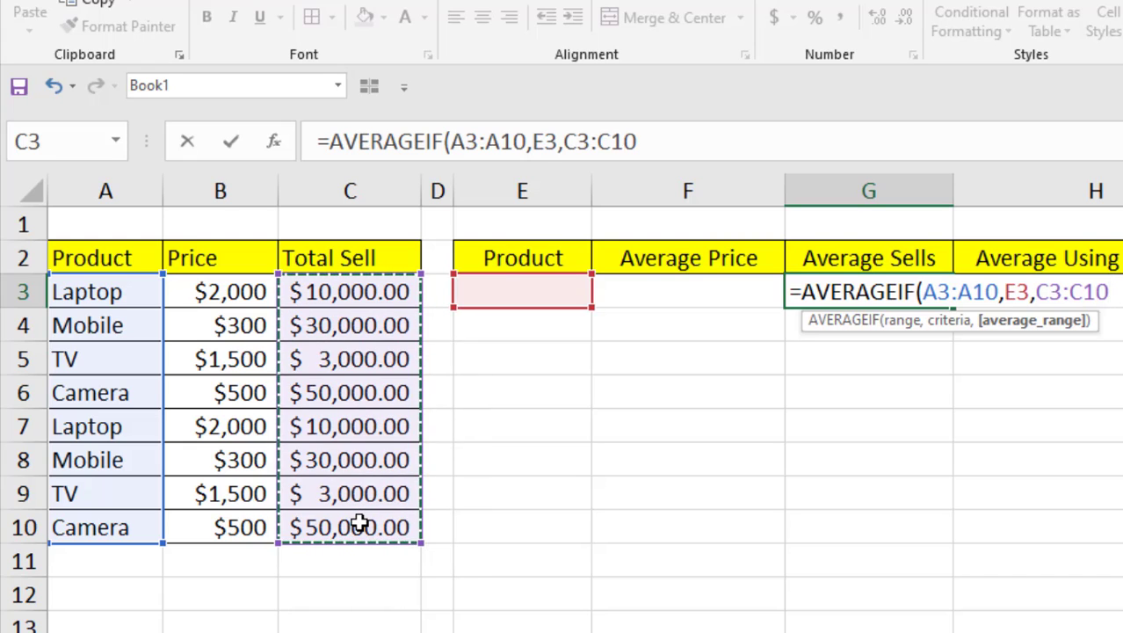
{"action": "type", "text": ")"}
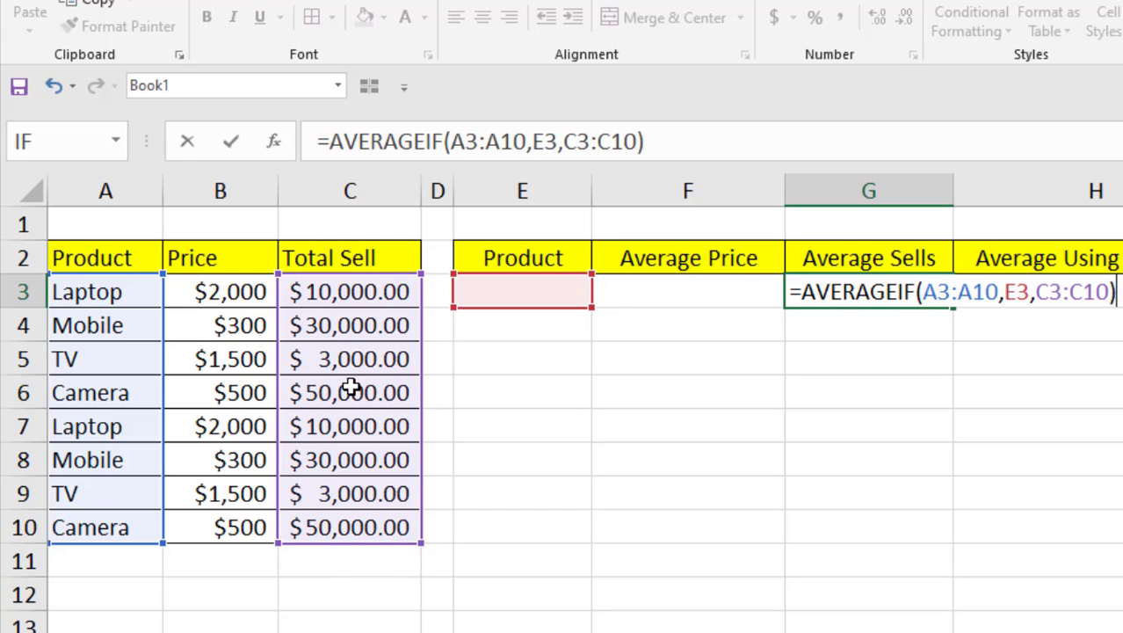
{"action": "key", "text": "Return"}
Step: Enter tv as the product name in E3
{"action": "left_click", "coordinate": [882, 293]}
{"action": "left_click", "coordinate": [514, 285]}
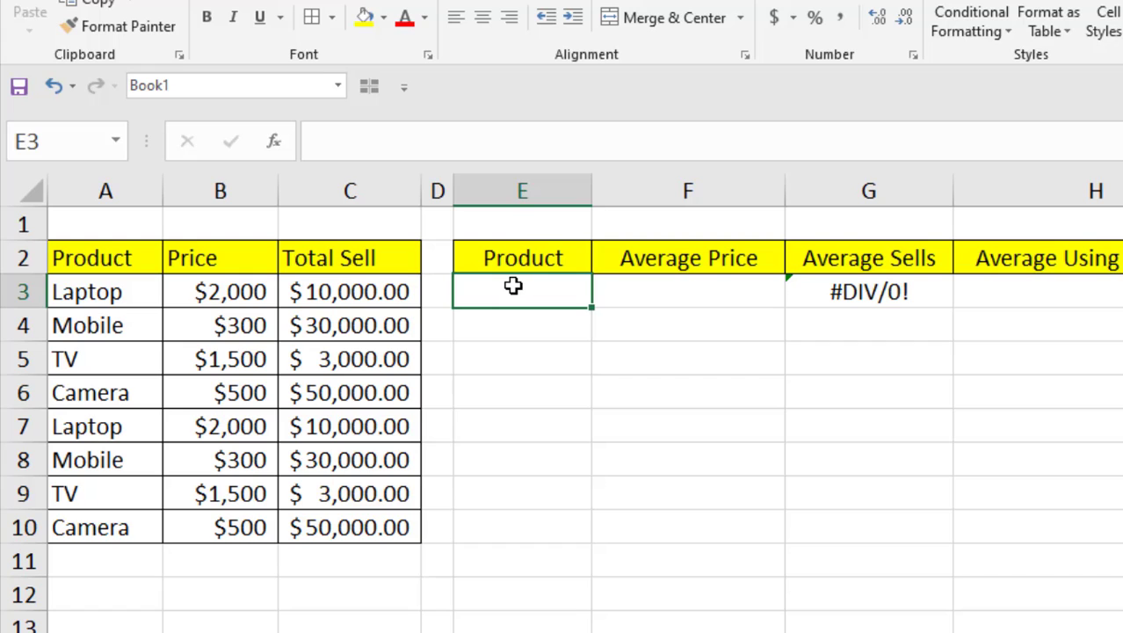
{"action": "type", "text": "tv"}
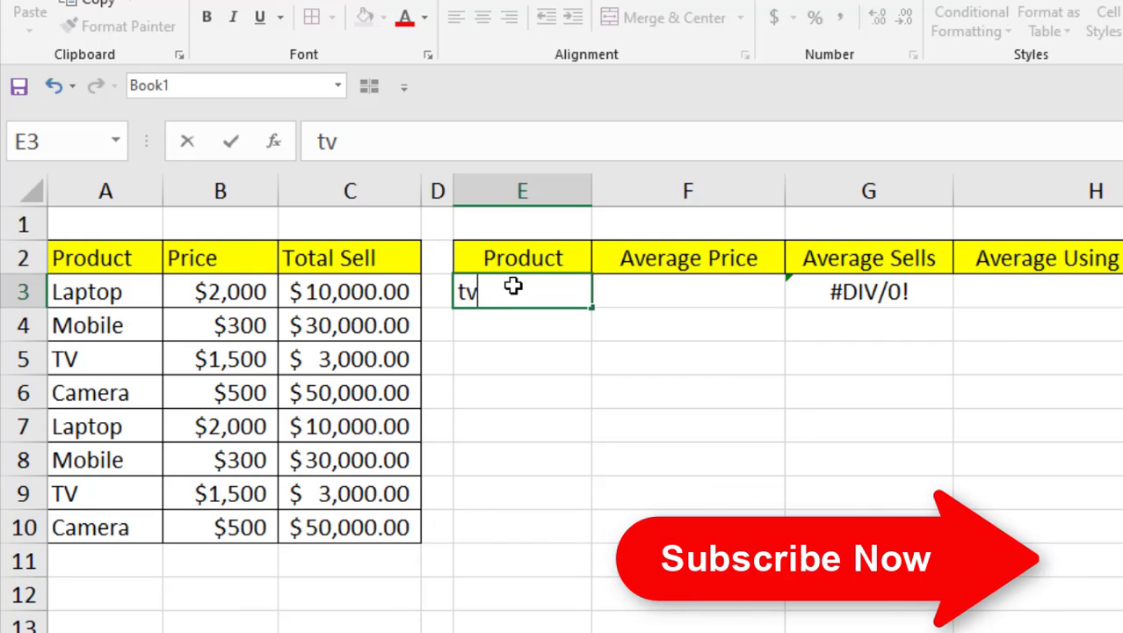
{"action": "key", "text": "Return"}
Step: Compare G3's 3000 result against the two TV totals in C5 and C9
{"action": "left_click", "coordinate": [853, 292]}
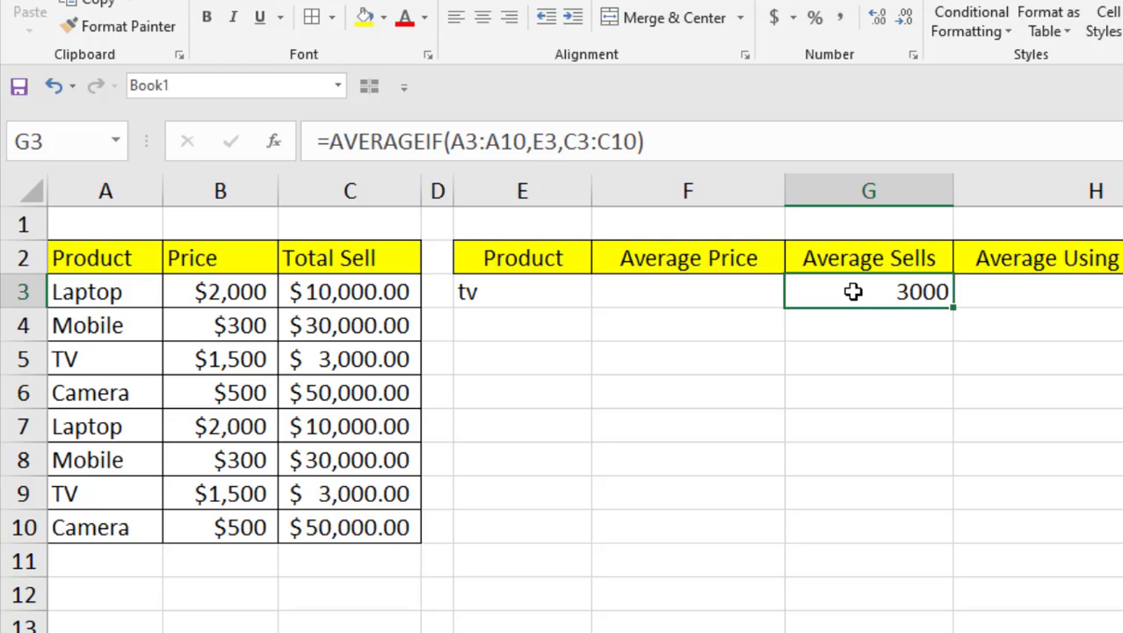
{"action": "left_click", "coordinate": [492, 292]}
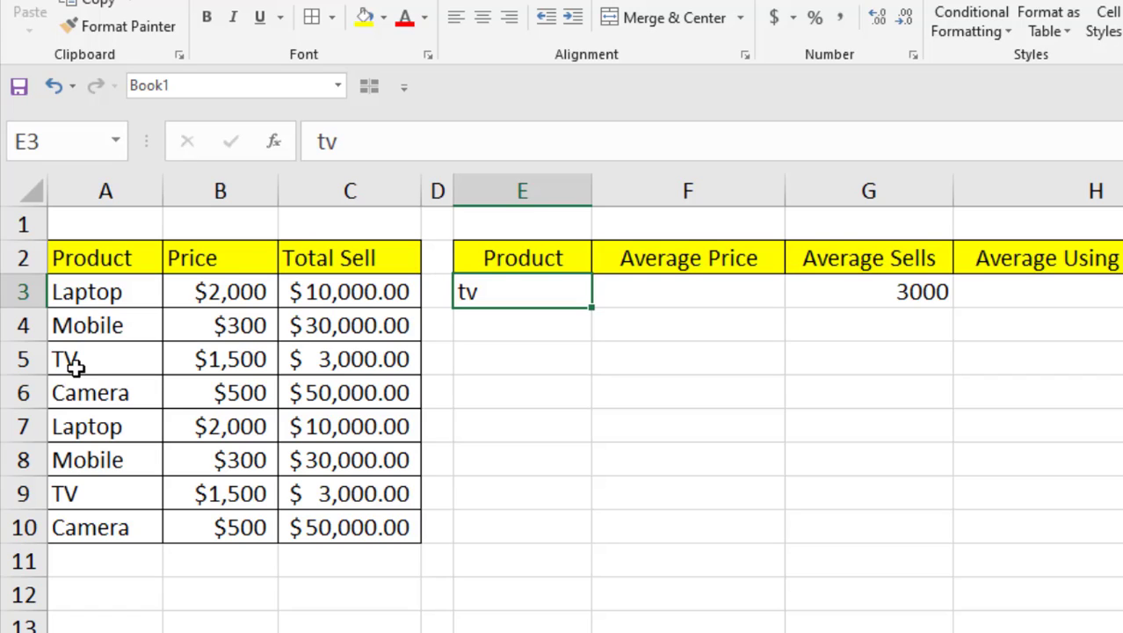
{"action": "left_click", "coordinate": [387, 355]}
{"action": "left_click", "coordinate": [349, 493], "text": "ctrl"}
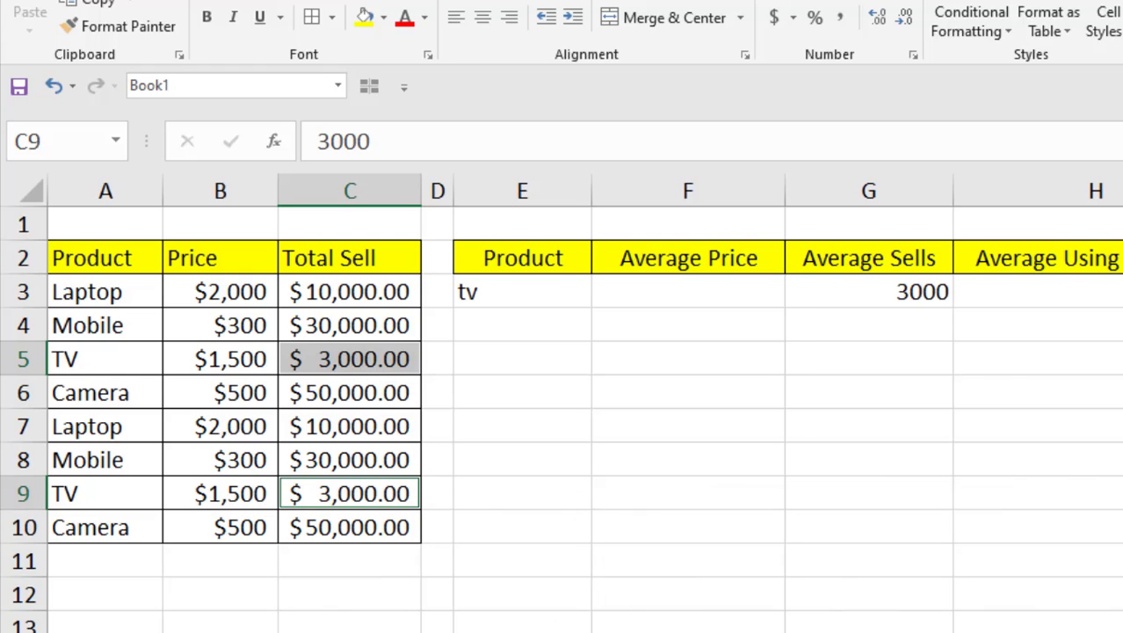
{"action": "left_click", "coordinate": [860, 291]}
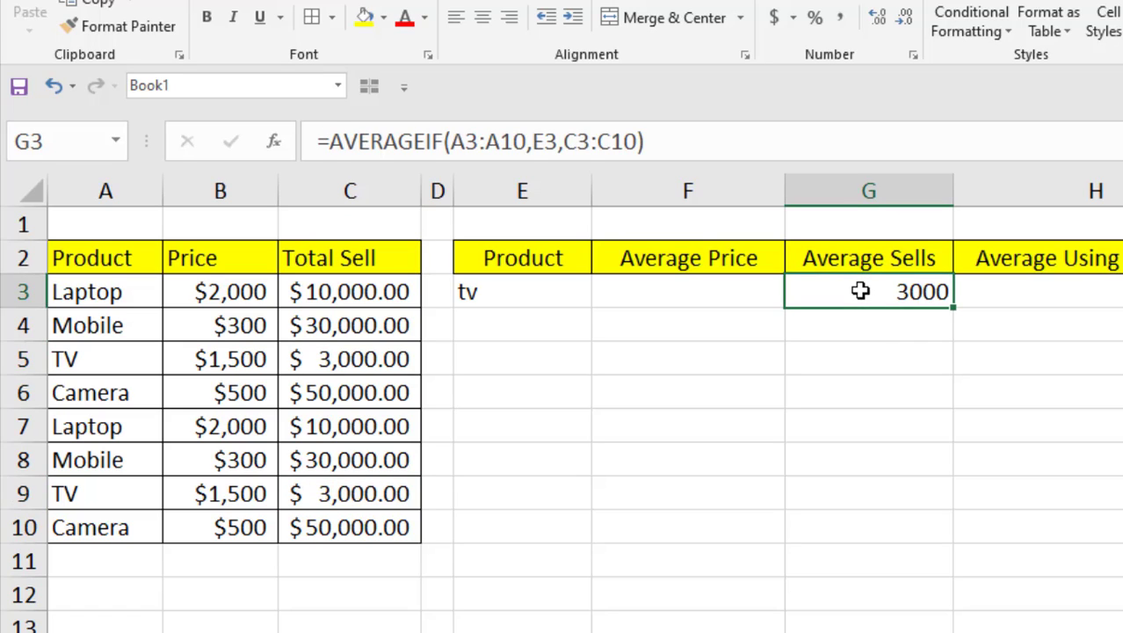
Step: Enter =AVERAGEIF(A3:A10,E3,B3:B10) in F3 to average the Price column, giving 1500
{"action": "left_click", "coordinate": [742, 286]}
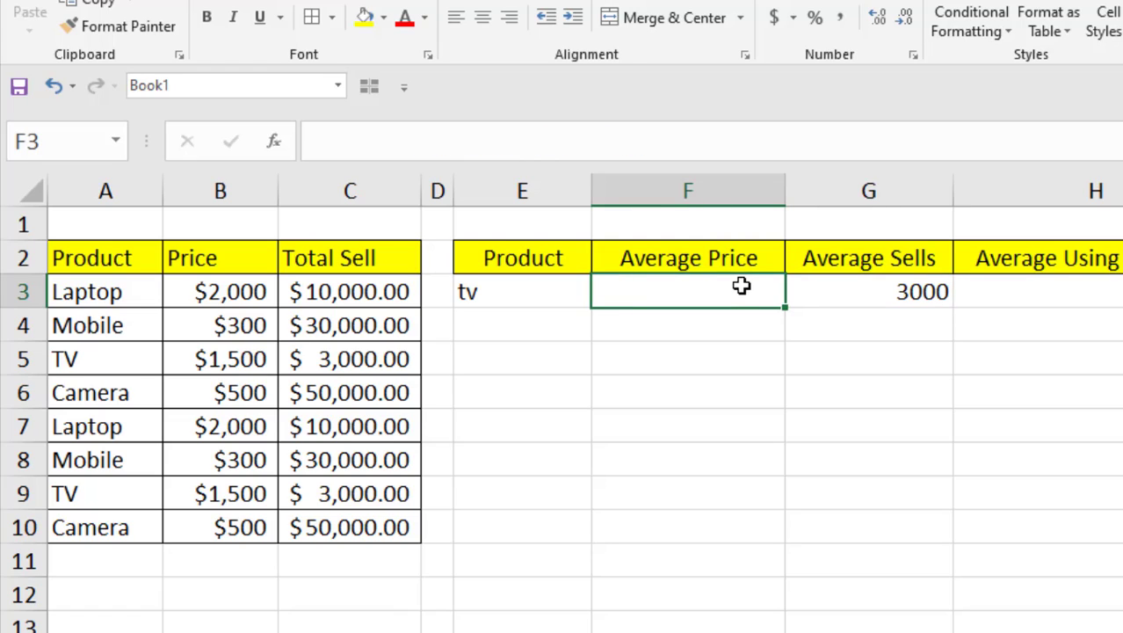
{"action": "double_click", "coordinate": [742, 286]}
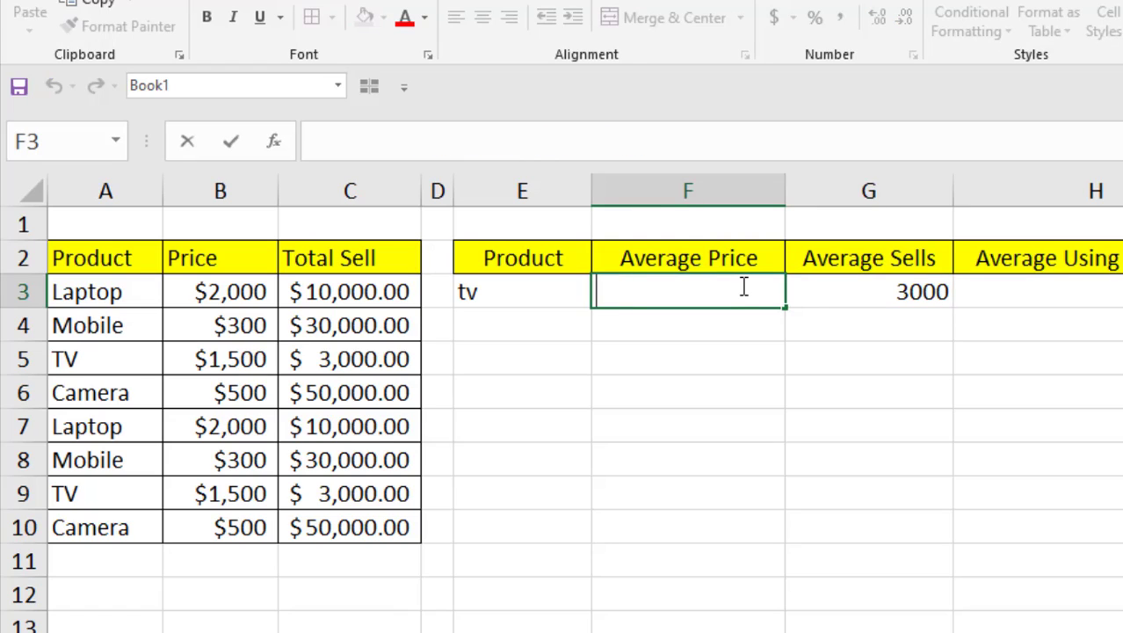
{"action": "type", "text": "=AVERAGEIF("}
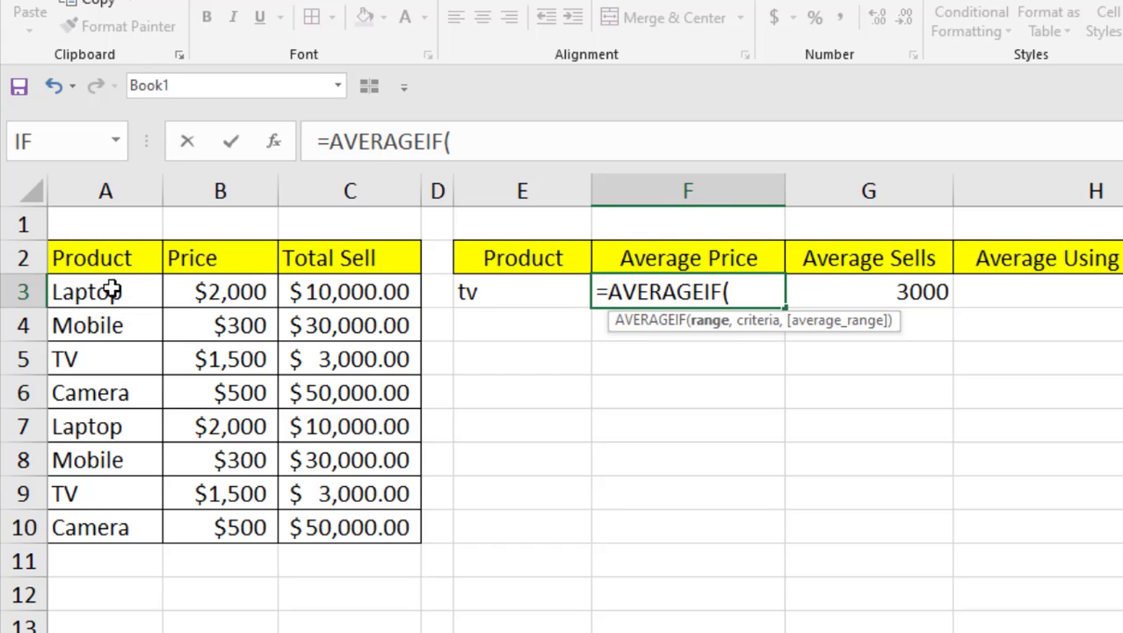
{"action": "left_click_drag", "start_coordinate": [113, 291], "coordinate": [117, 527]}
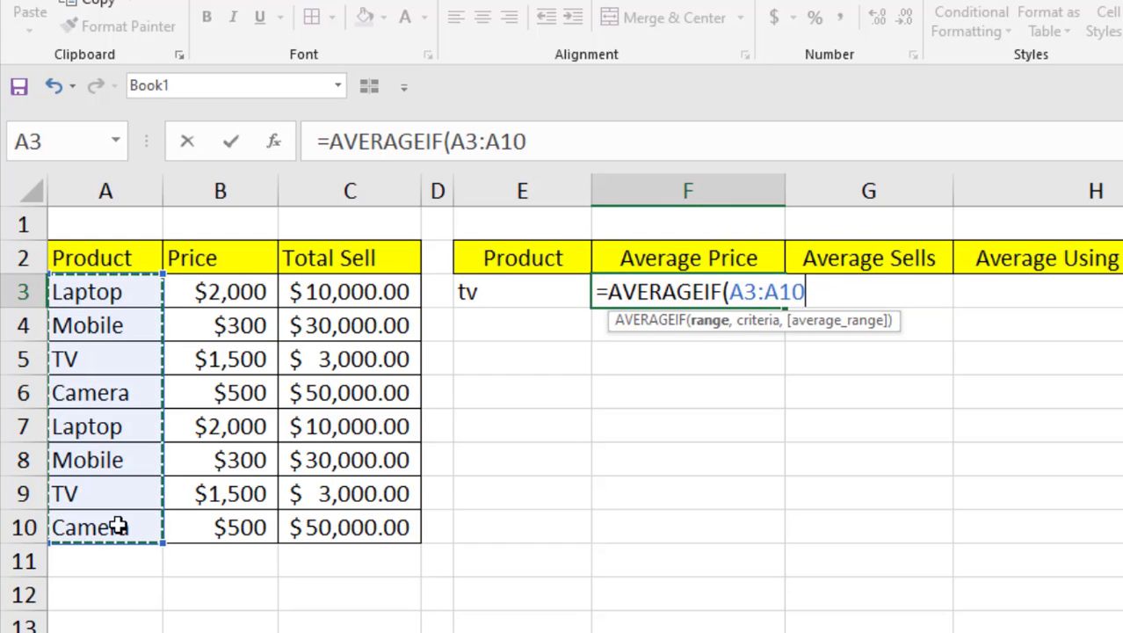
{"action": "type", "text": ","}
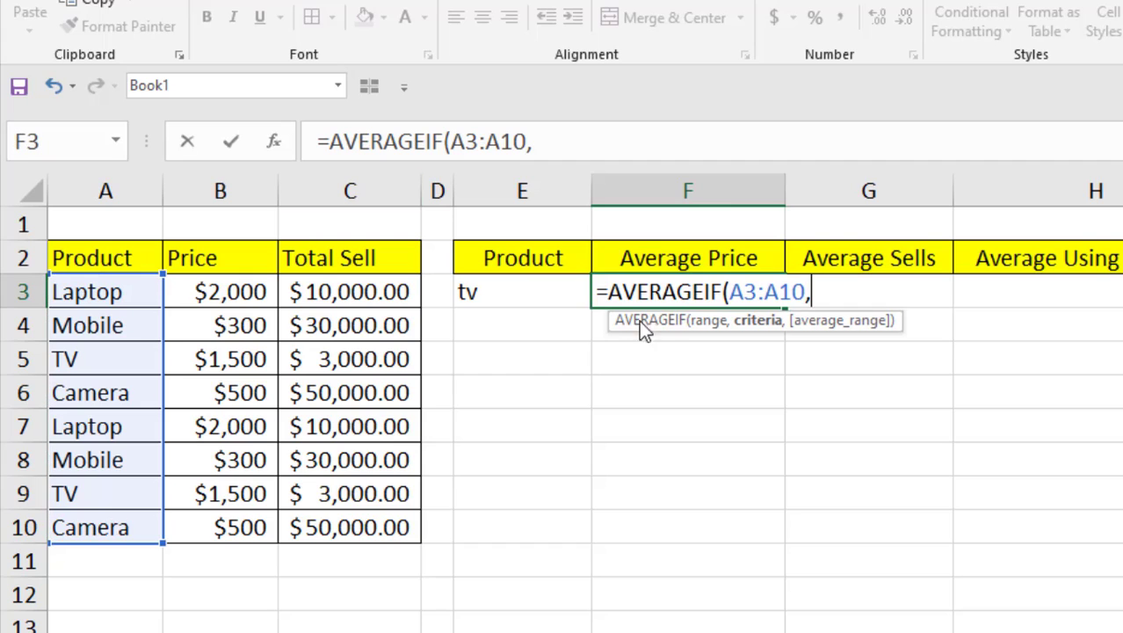
{"action": "left_click", "coordinate": [561, 291]}
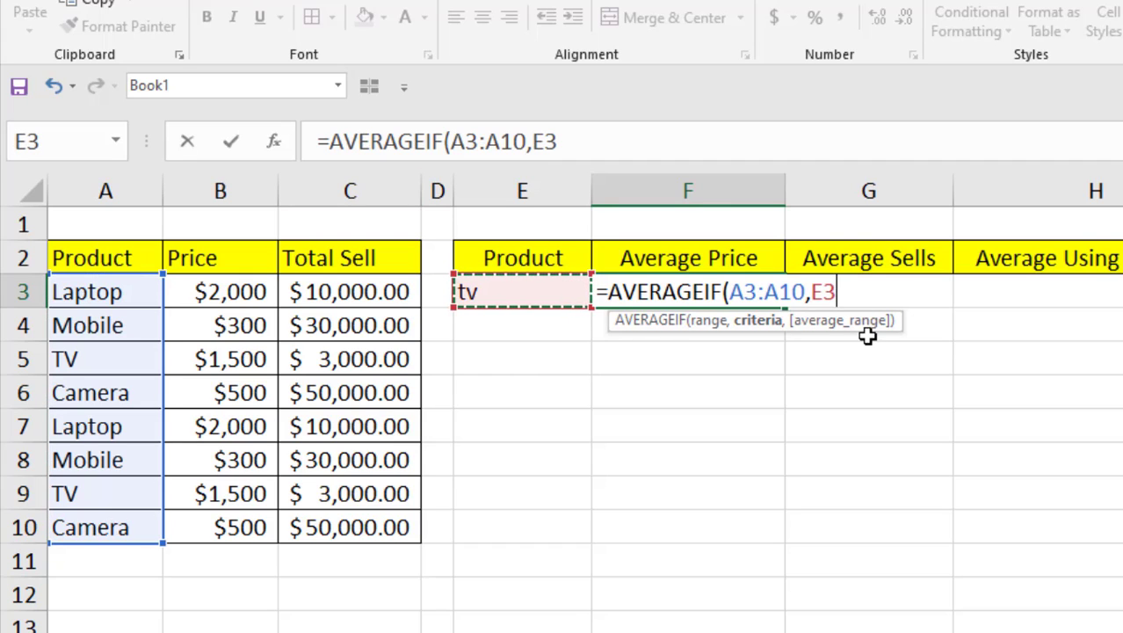
{"action": "type", "text": ","}
{"action": "left_click", "coordinate": [227, 297]}
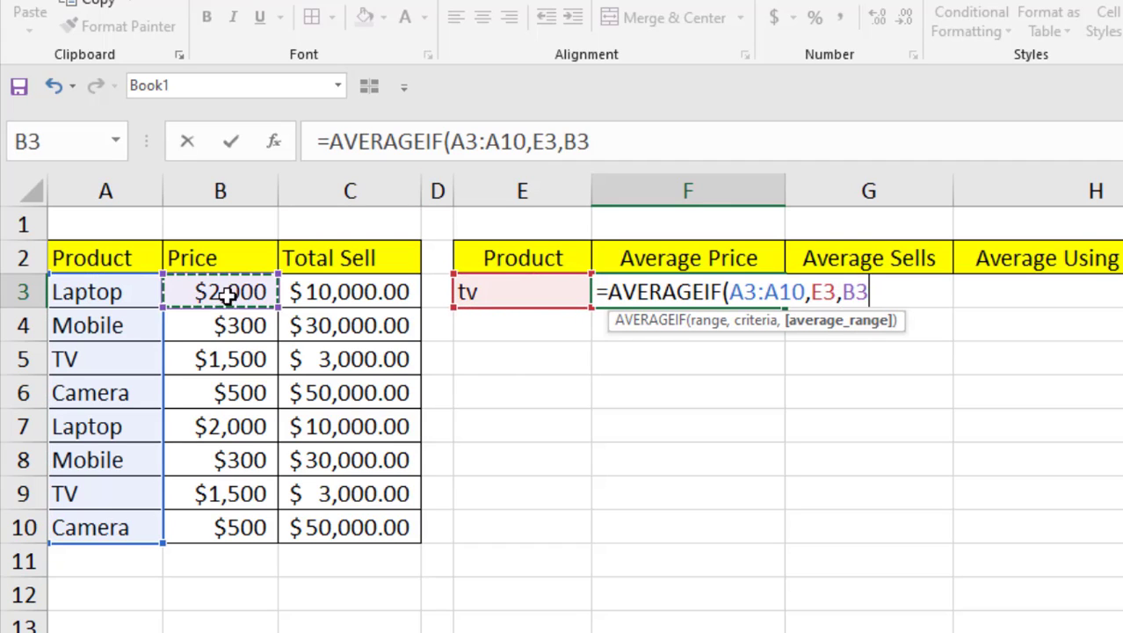
{"action": "left_click_drag", "start_coordinate": [226, 297], "coordinate": [236, 510]}
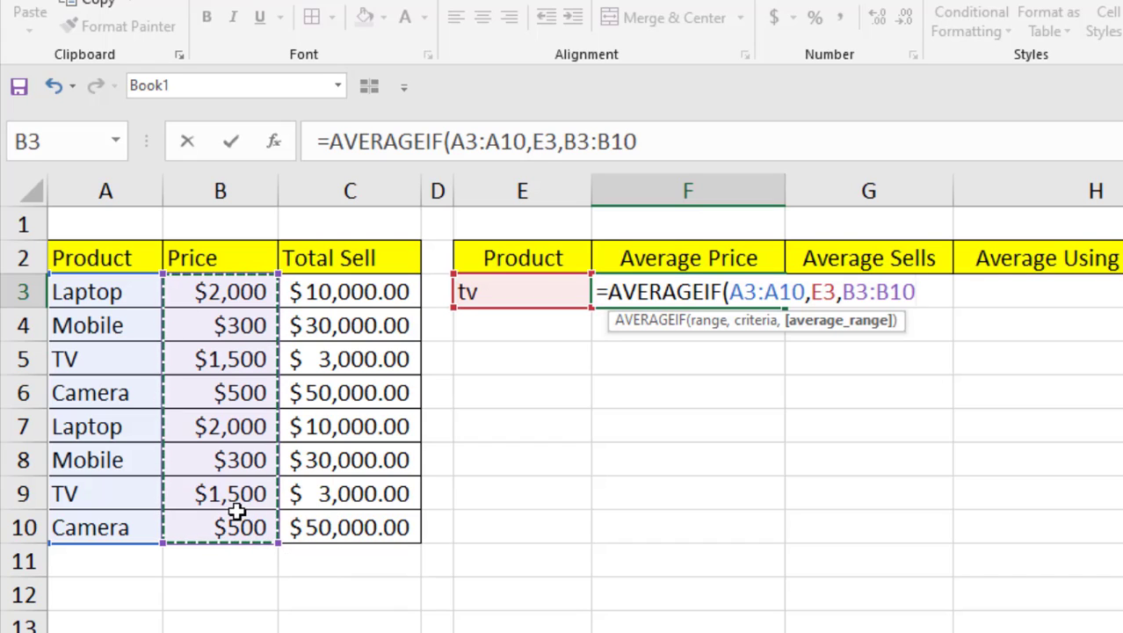
{"action": "type", "text": ")"}
{"action": "key", "text": "Return"}
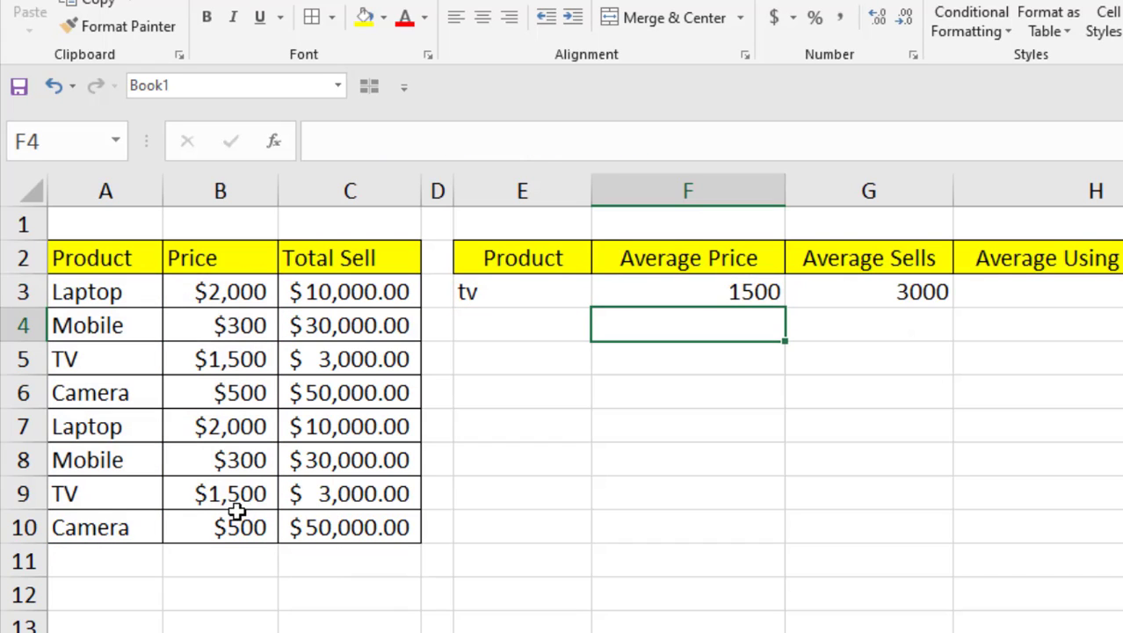
{"action": "left_click", "coordinate": [543, 288]}
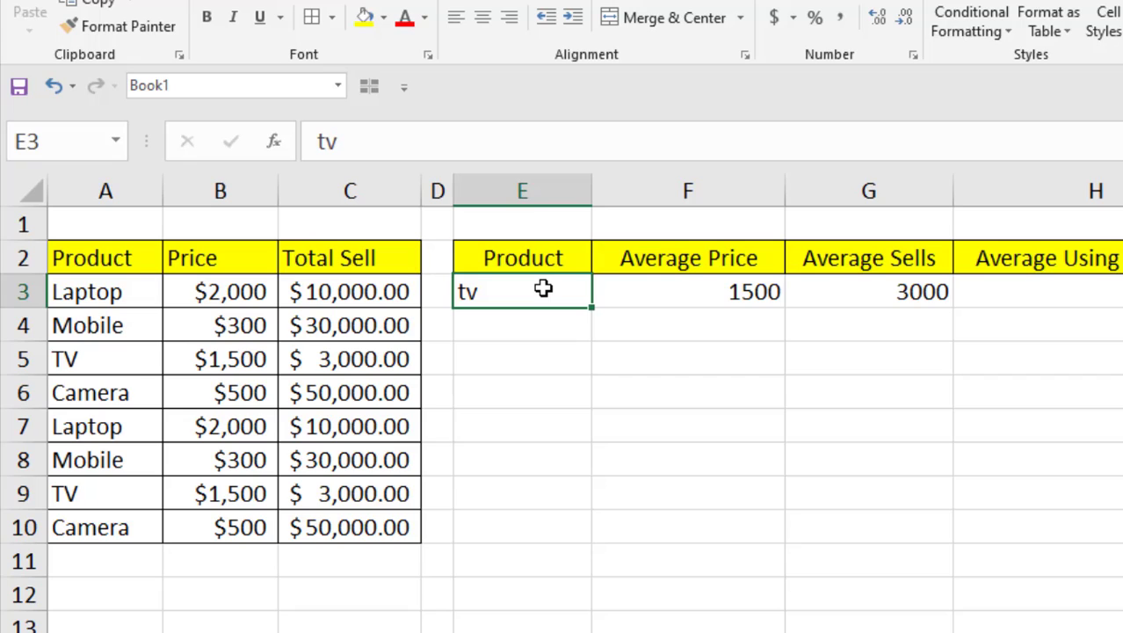
Step: Change E3 to Mobile and check F3 (300) and G3 (30000) update
{"action": "type", "text": "Mobile"}
{"action": "key", "text": "Return"}
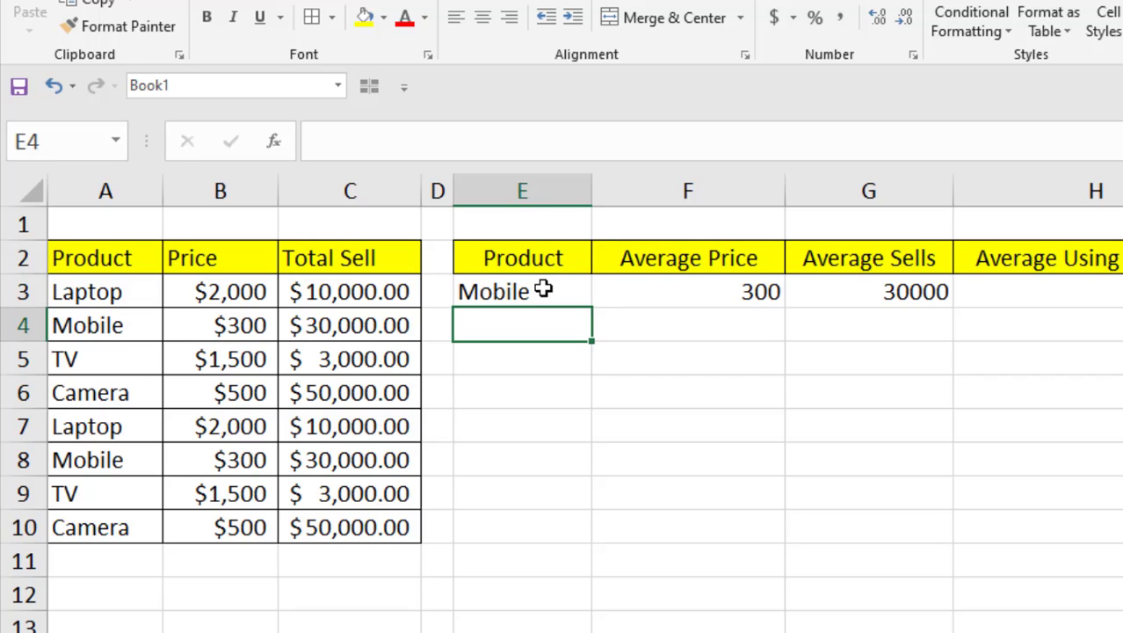
{"action": "left_click", "coordinate": [700, 301]}
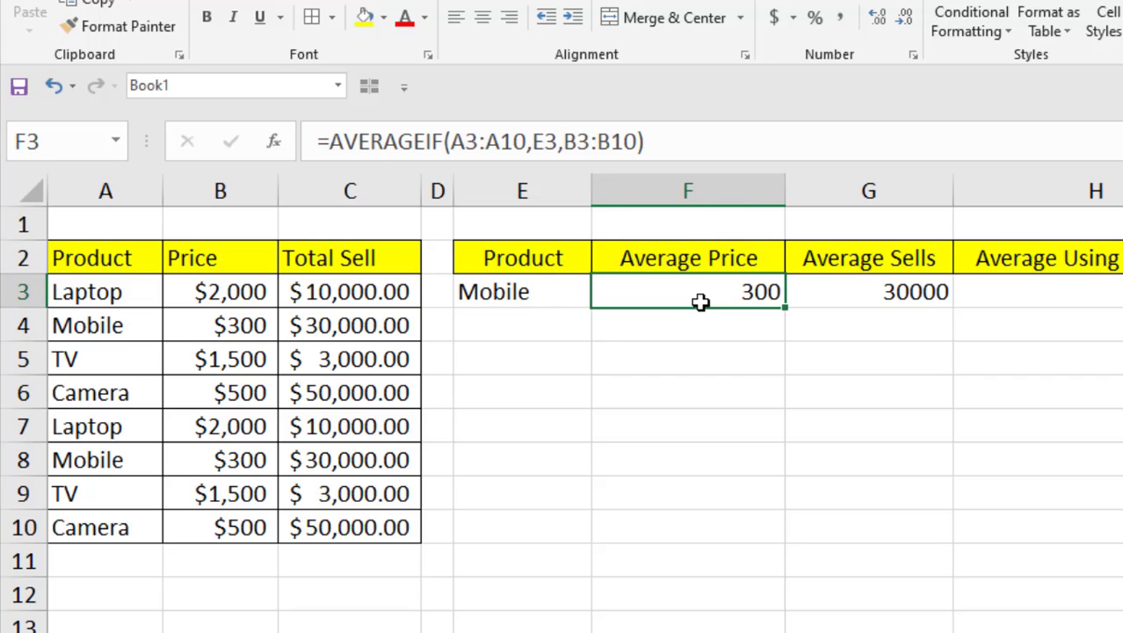
{"action": "left_click", "coordinate": [874, 295]}
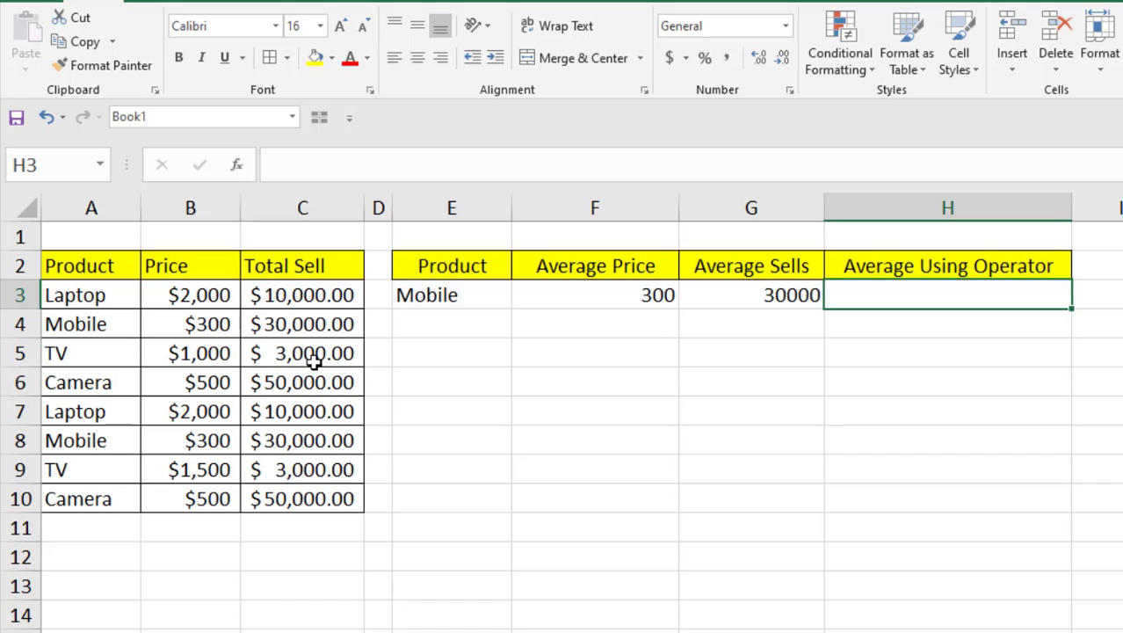
Step: Enter =AVERAGEIF(C3:C10,">3000") in H3, returning 30000
{"action": "left_click", "coordinate": [307, 470]}
{"action": "left_click", "coordinate": [314, 351]}
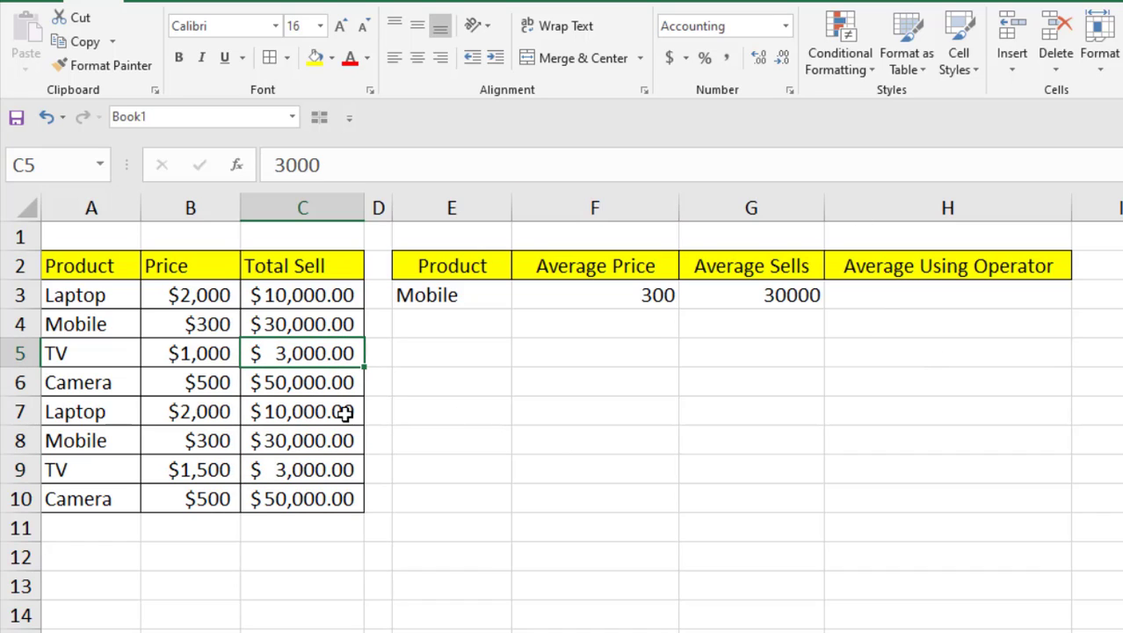
{"action": "left_click", "coordinate": [893, 295]}
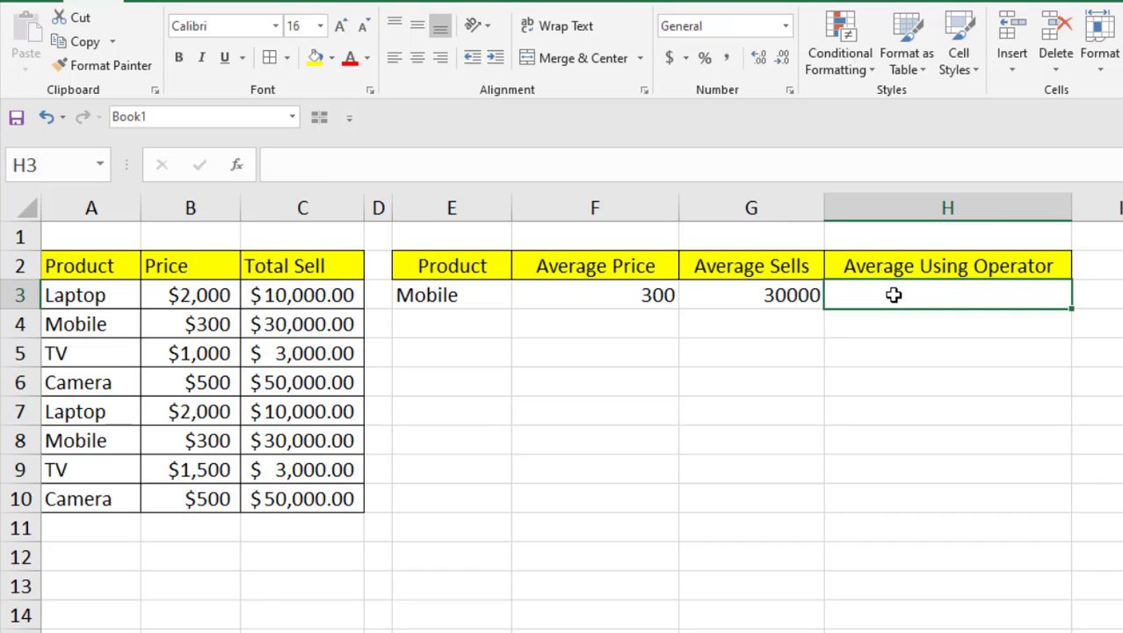
{"action": "type", "text": "="}
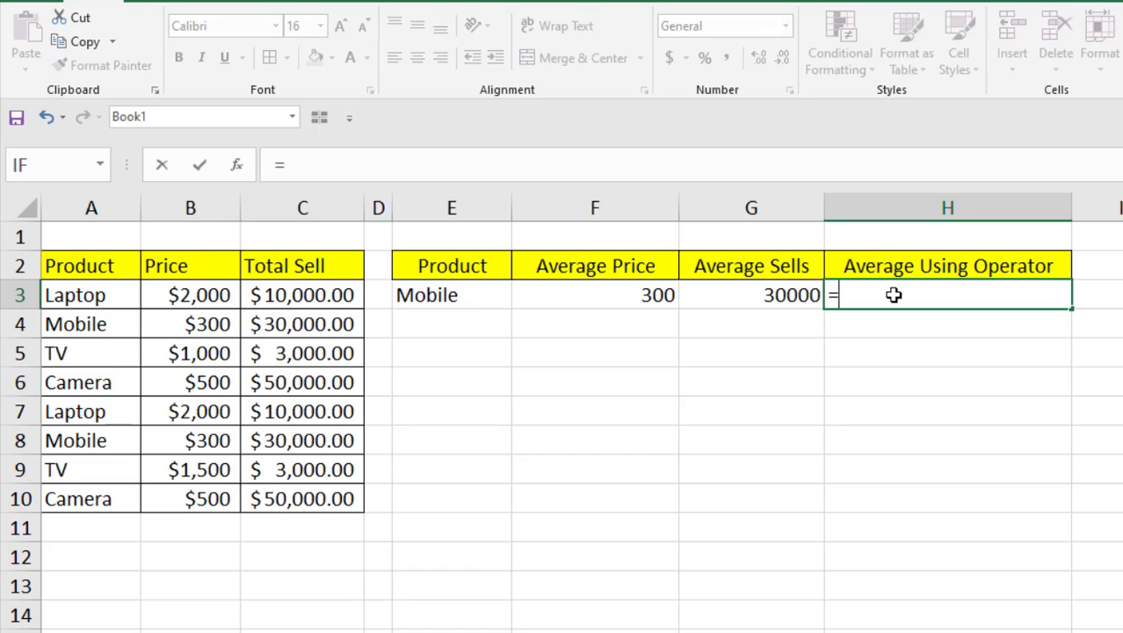
{"action": "type", "text": "AVERAGEIF("}
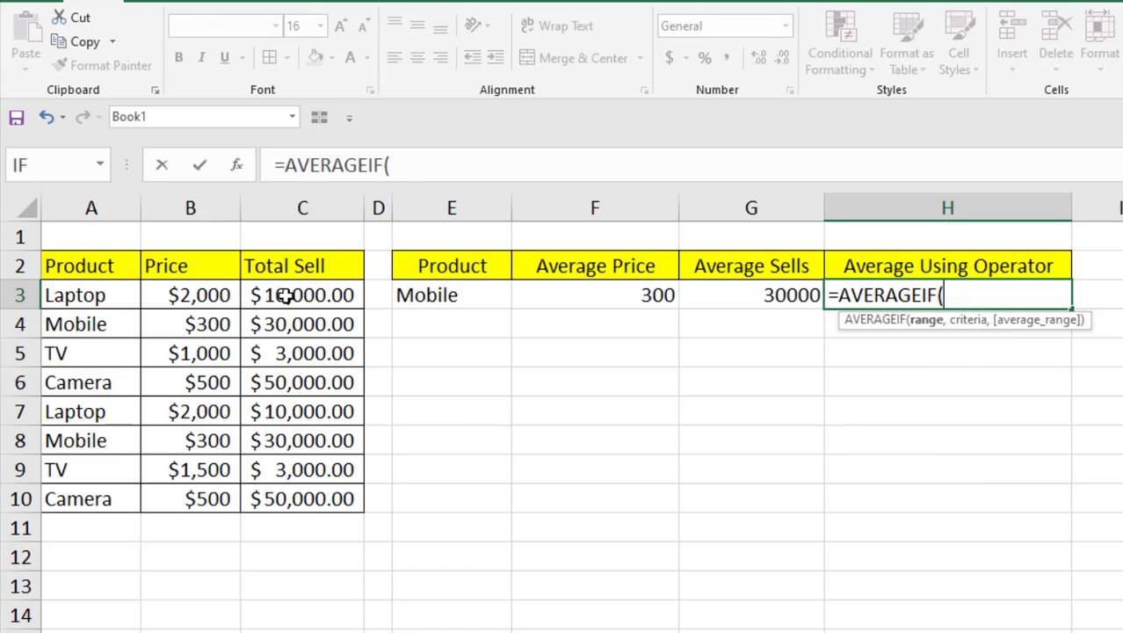
{"action": "left_click_drag", "start_coordinate": [296, 295], "coordinate": [296, 486]}
{"action": "type", "text": ","}
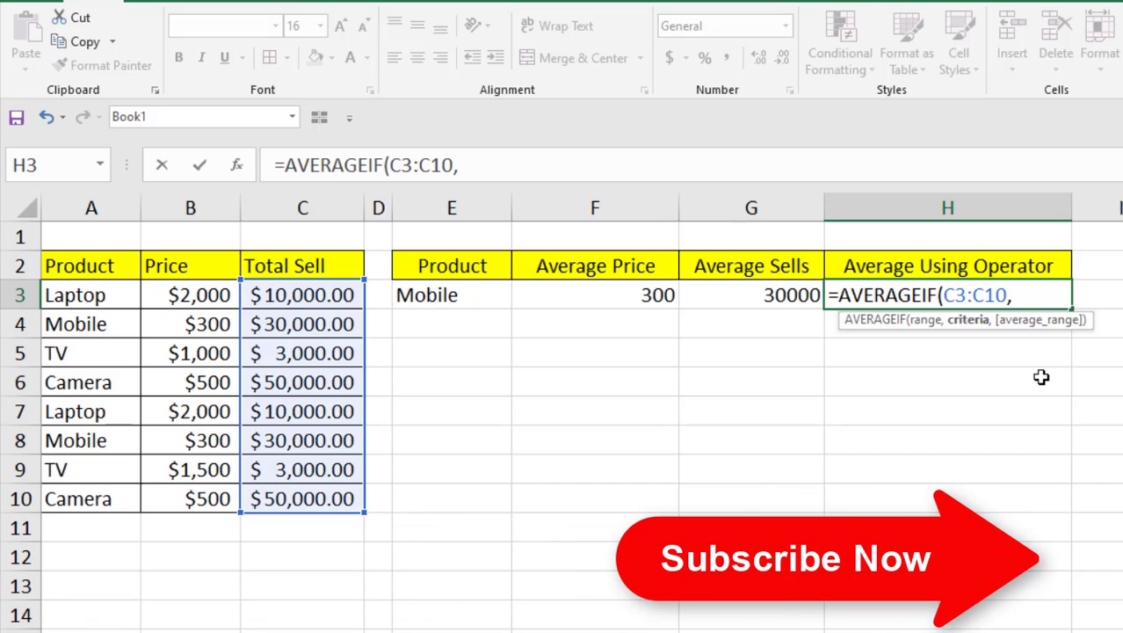
{"action": "type", "text": "\""}
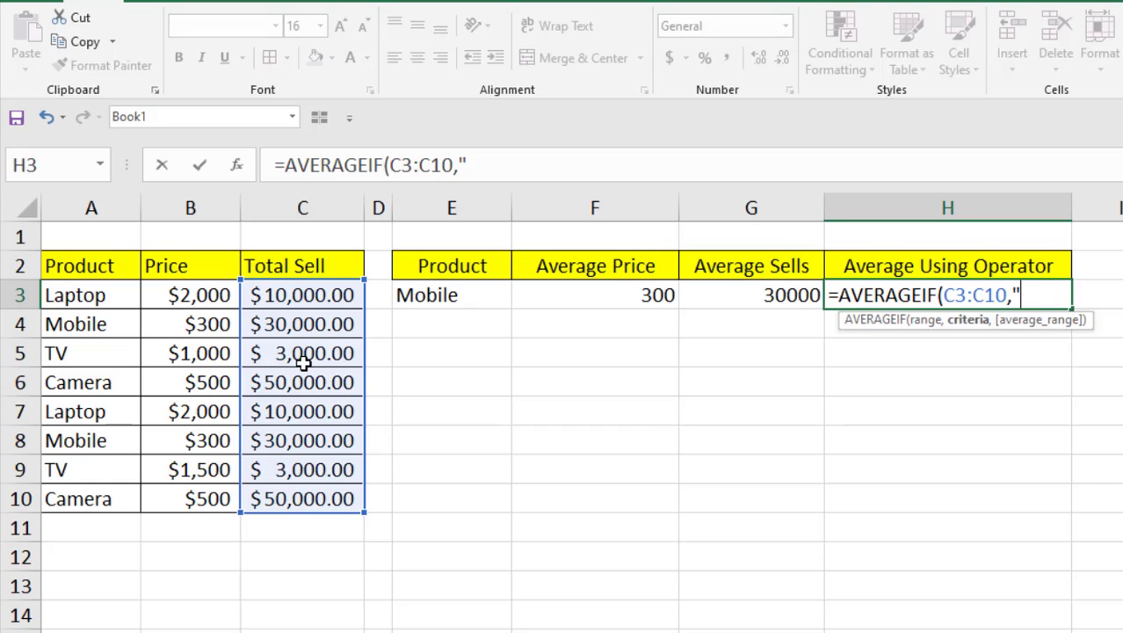
{"action": "type", "text": ">3000\")"}
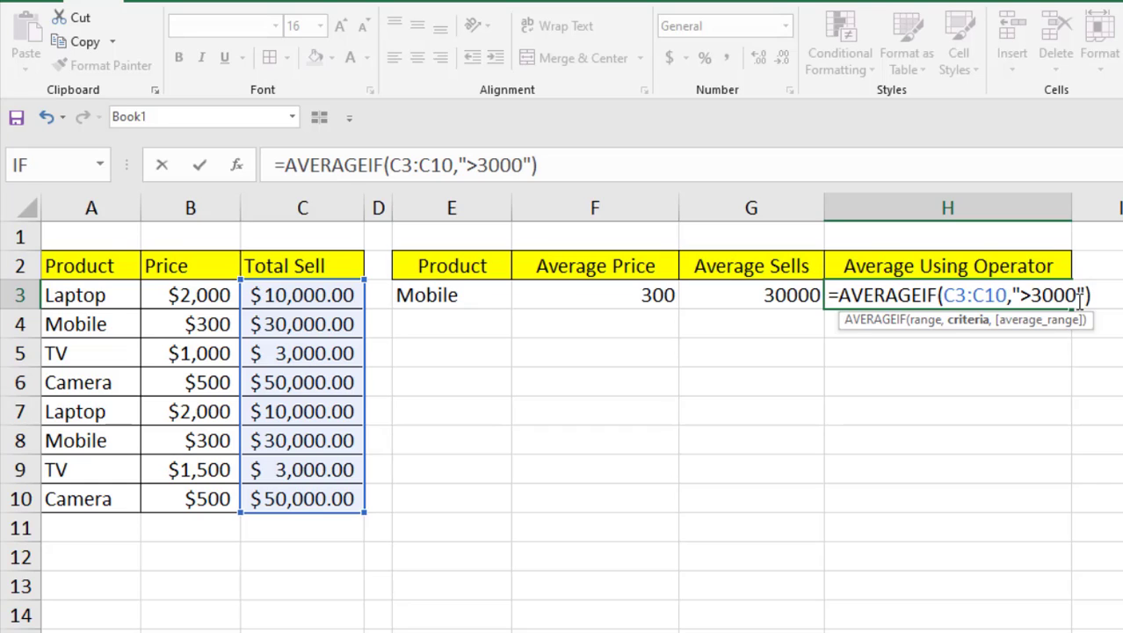
{"action": "key", "text": "Return"}
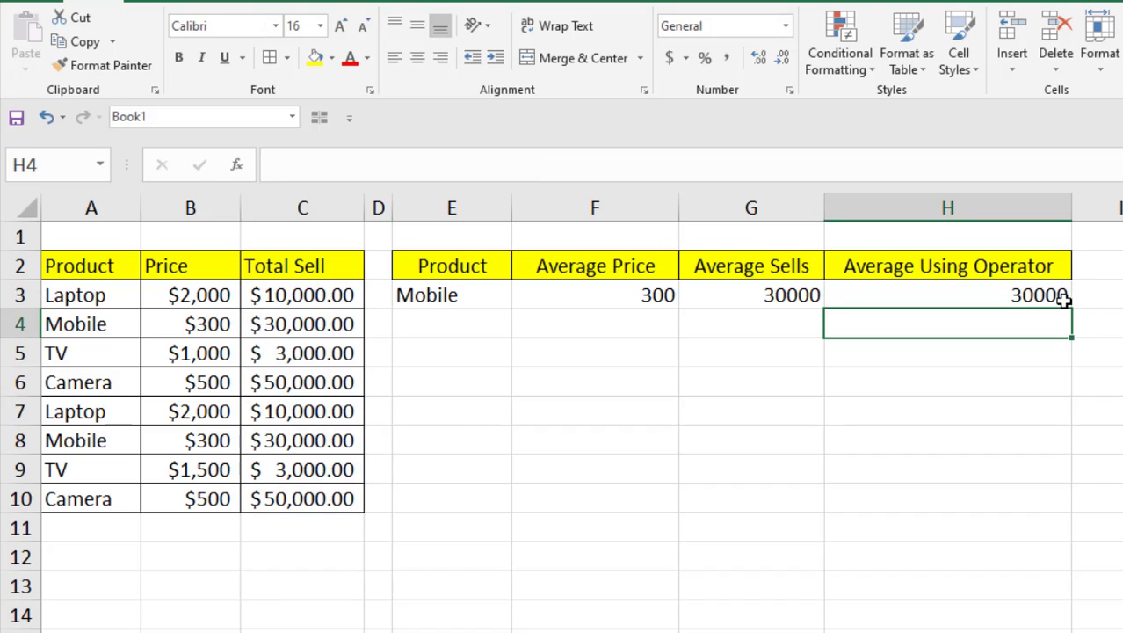
Step: Select the six Total Sell cells above 3000 to confirm their $30,000 average matches H3
{"action": "left_click", "coordinate": [1063, 299]}
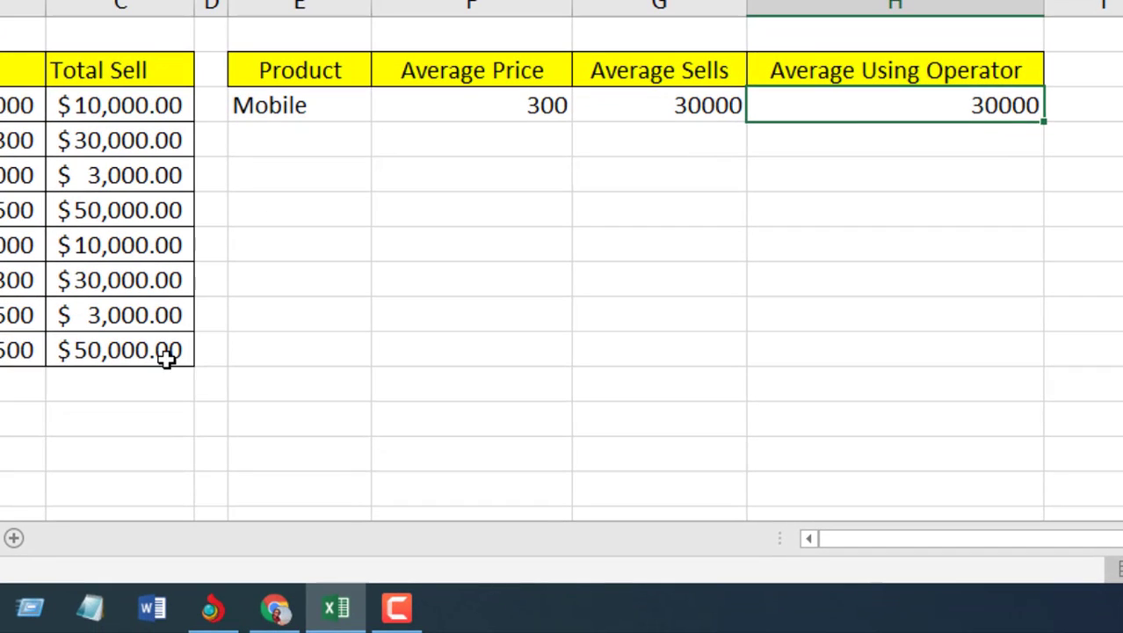
{"action": "left_click", "coordinate": [340, 504]}
{"action": "left_click", "coordinate": [146, 290], "text": "ctrl"}
{"action": "left_click", "coordinate": [141, 246], "text": "ctrl"}
{"action": "left_click", "coordinate": [135, 212], "text": "ctrl"}
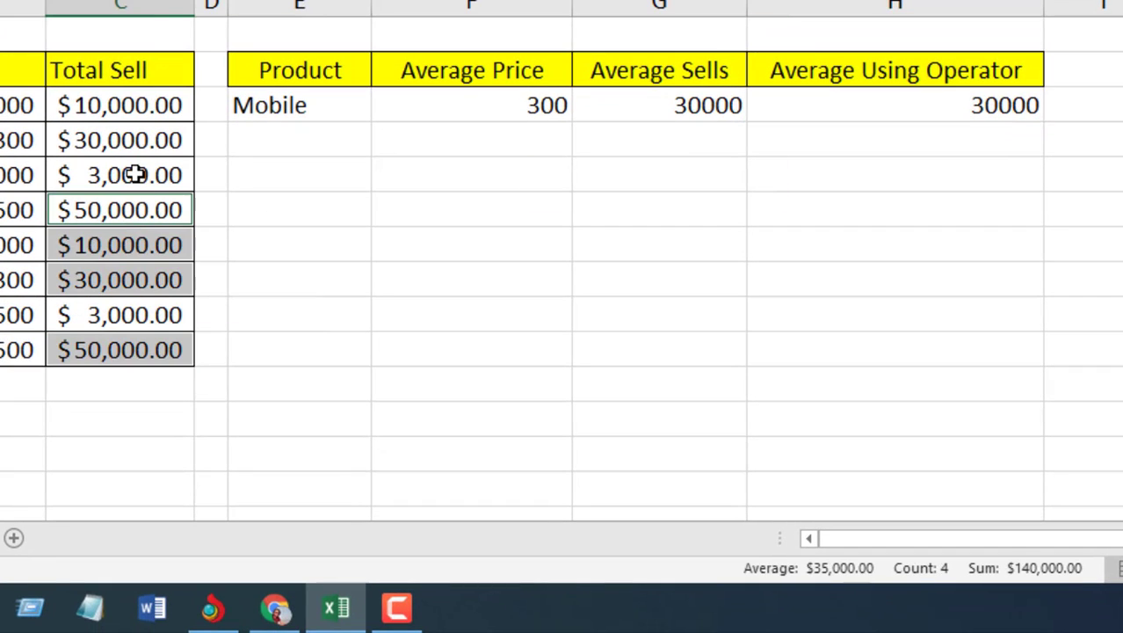
{"action": "left_click", "coordinate": [143, 141], "text": "ctrl"}
{"action": "left_click", "coordinate": [151, 107], "text": "ctrl"}
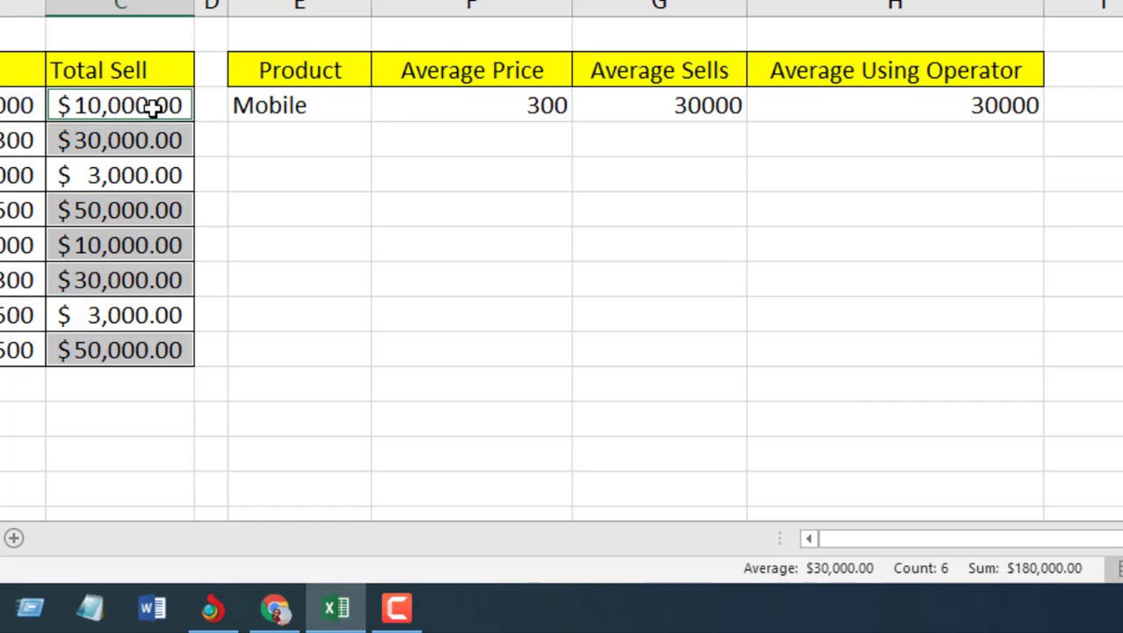